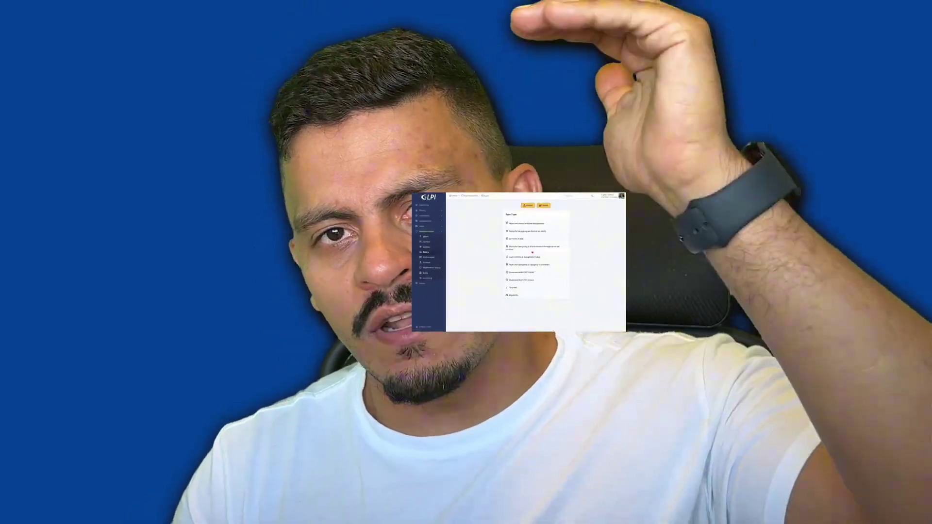
# Open the ticket business rules and scroll down the rules list.
pyautogui.click(527, 274)
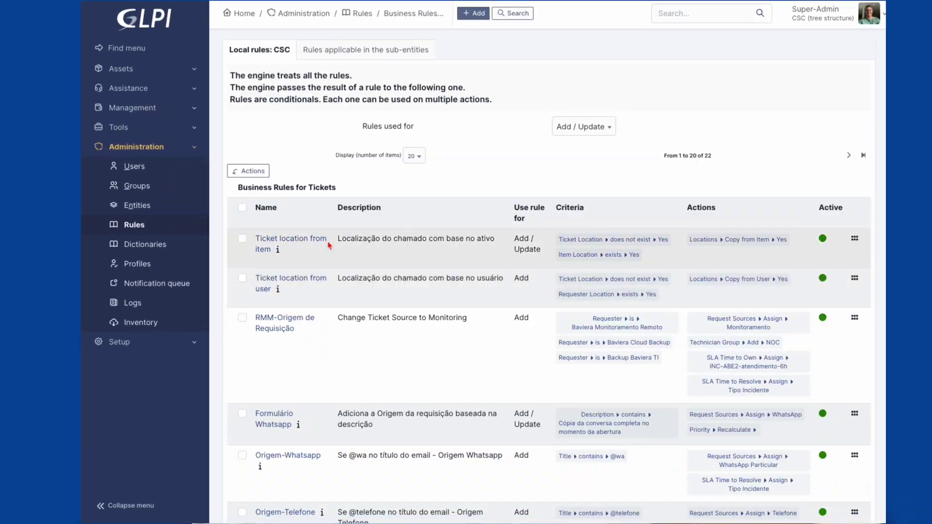
pyautogui.scroll(-3, 294, 287)
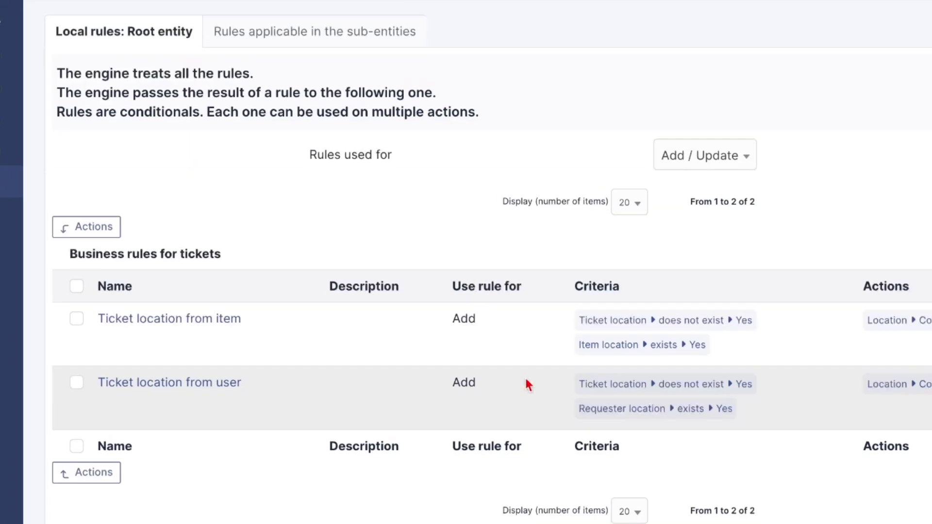
# Start a new business rule and enter 'SLA - Brazil' as its name.
pyautogui.click(500, 25)
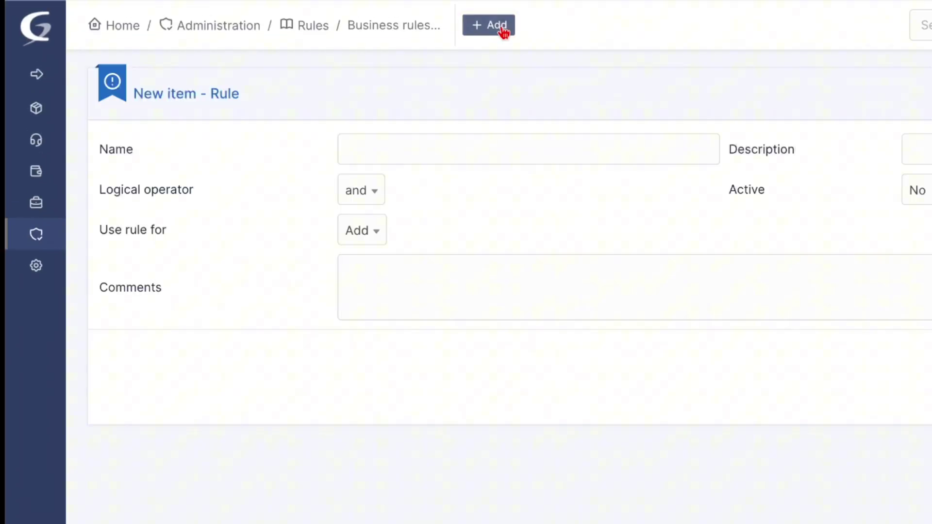
pyautogui.click(432, 154)
pyautogui.write('S')
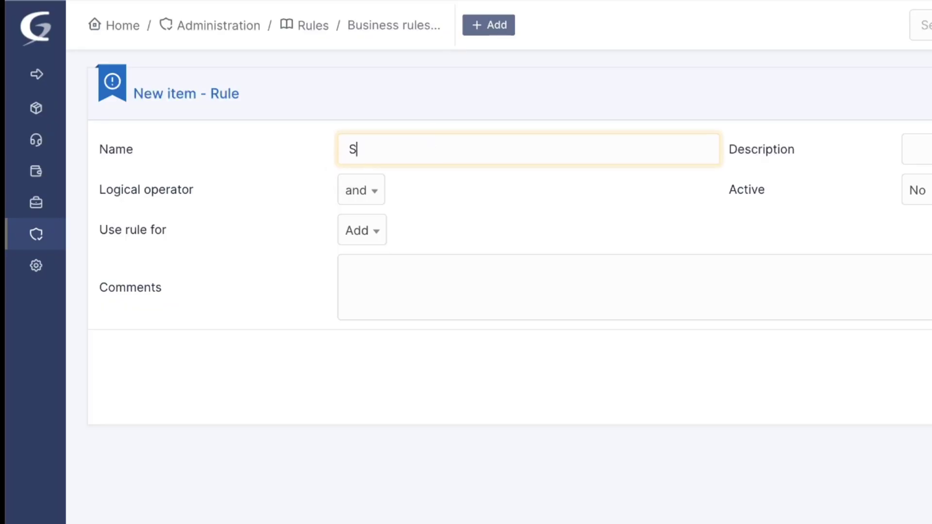
pyautogui.write('LA - Brazil')
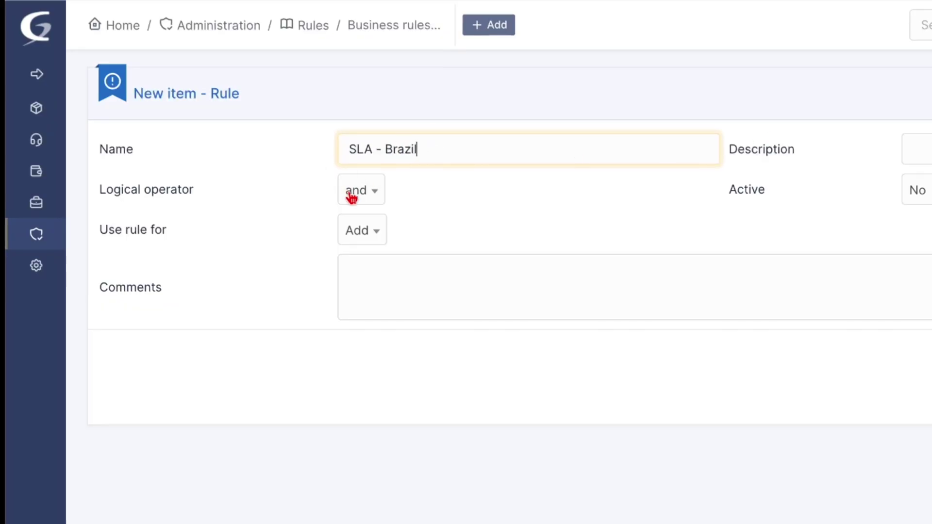
pyautogui.click(397, 241)
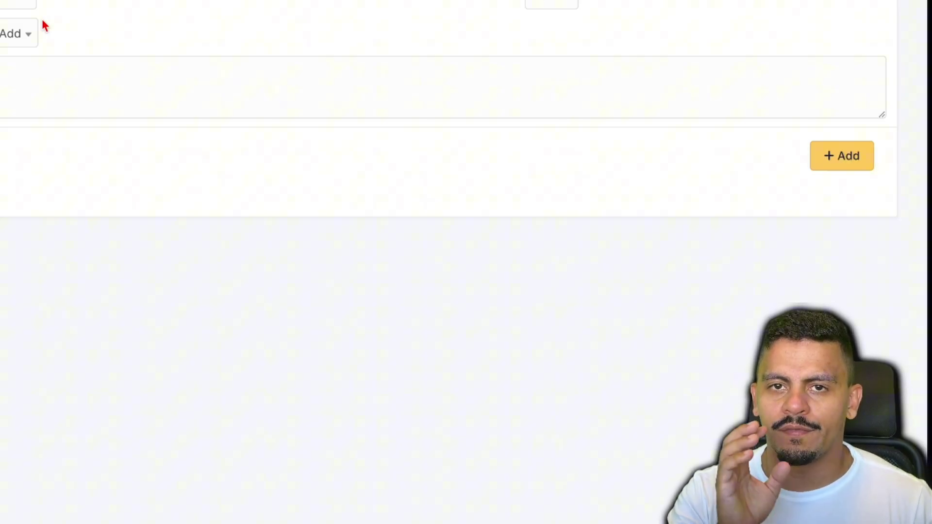
pyautogui.moveTo(92, 133); pyautogui.dragTo(106, 135)
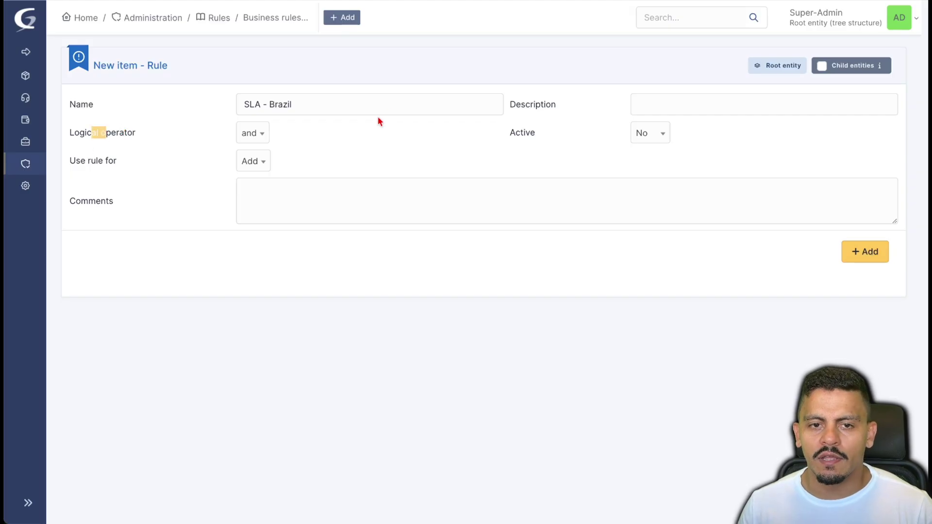
pyautogui.click(352, 146)
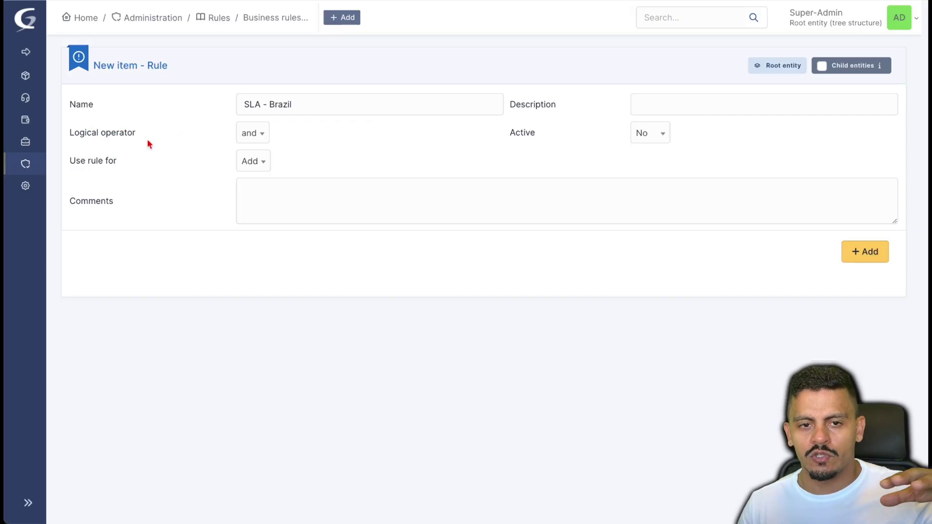
pyautogui.click(251, 138)
pyautogui.click(304, 141)
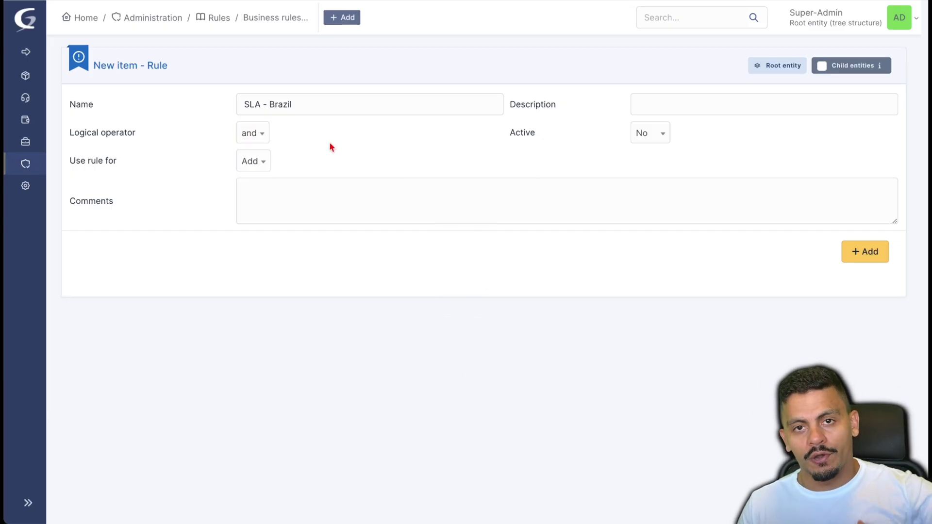
pyautogui.click(266, 142)
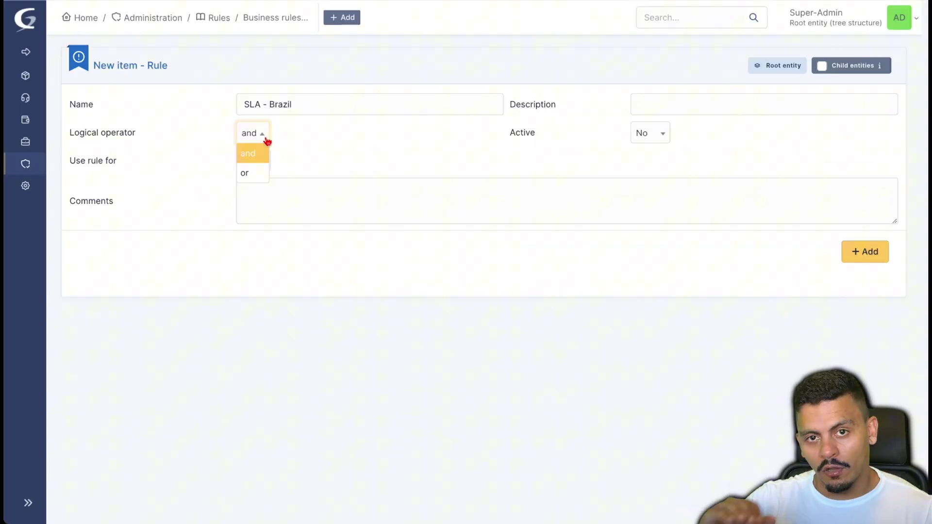
pyautogui.click(253, 131)
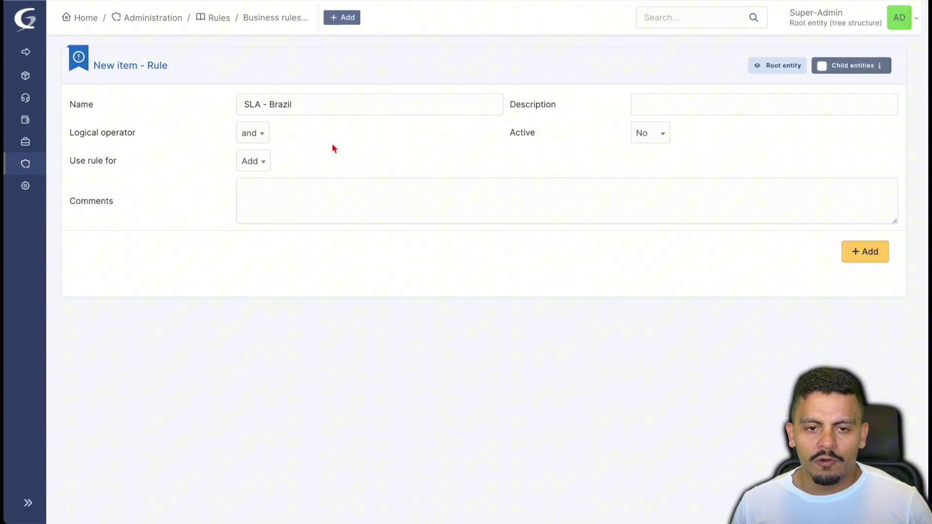
# Keep the rule applied on Add and set the rule's Active option to Yes.
pyautogui.click(262, 163)
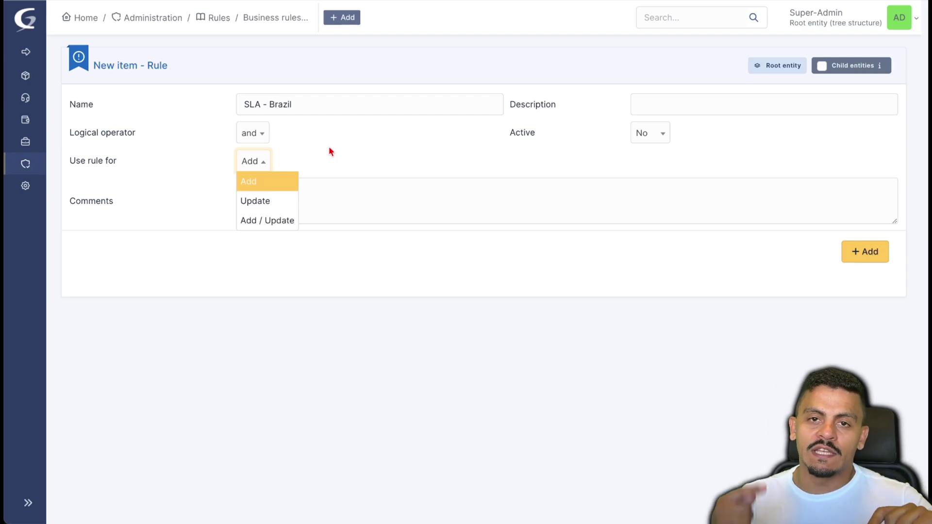
pyautogui.click(651, 133)
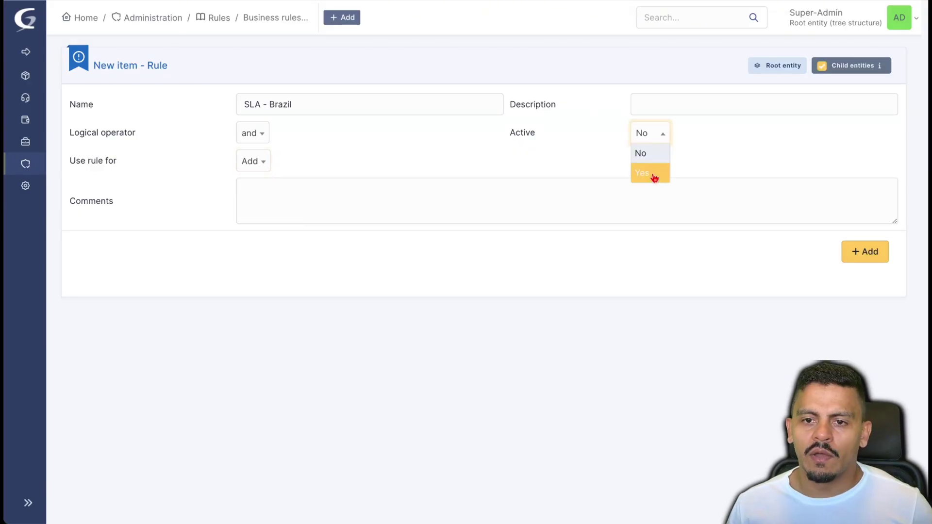
pyautogui.click(655, 177)
pyautogui.click(304, 184)
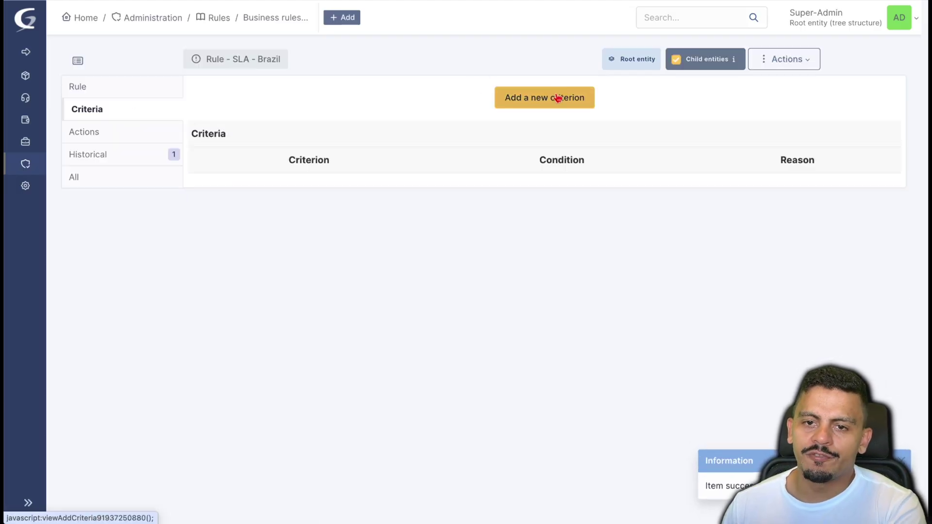
# Add the criterion Entity is Brazil, then set up Category is not Servers.
pyautogui.click(554, 97)
pyautogui.click(559, 139)
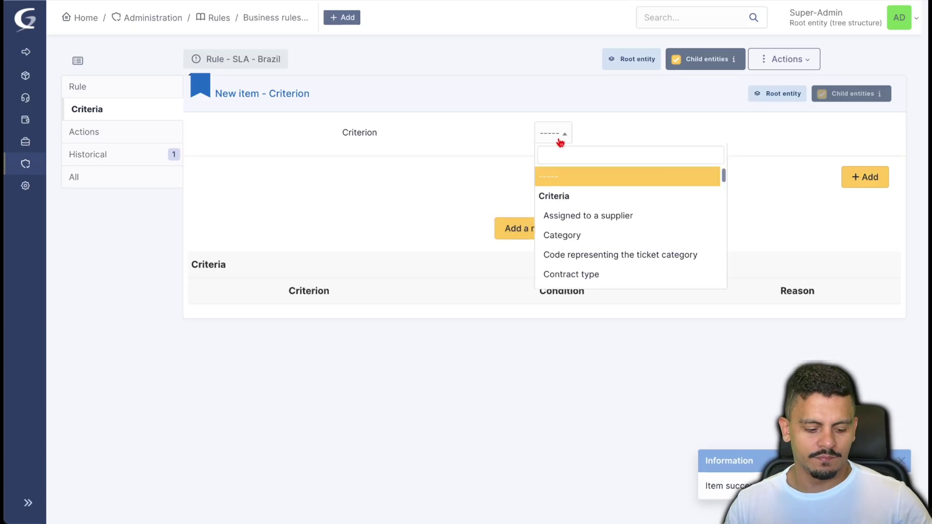
pyautogui.write('entit')
pyautogui.click(554, 215)
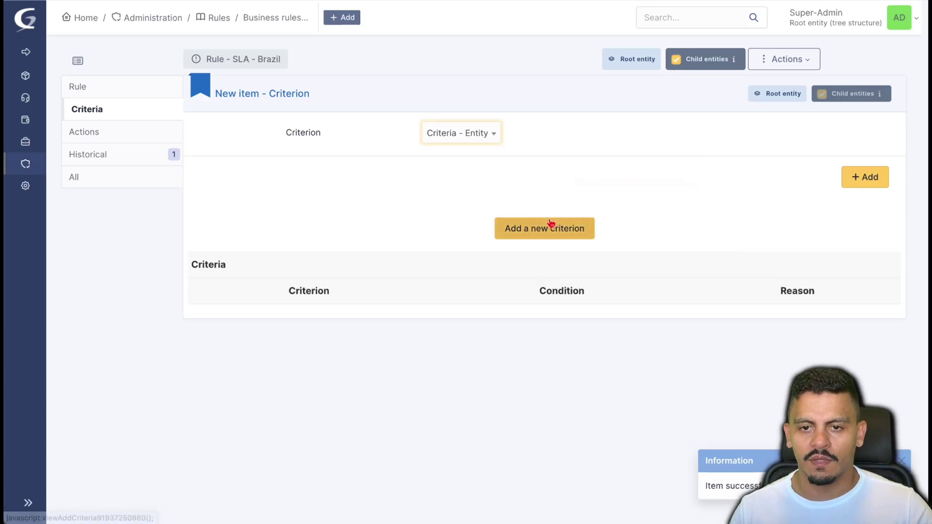
pyautogui.click(423, 169)
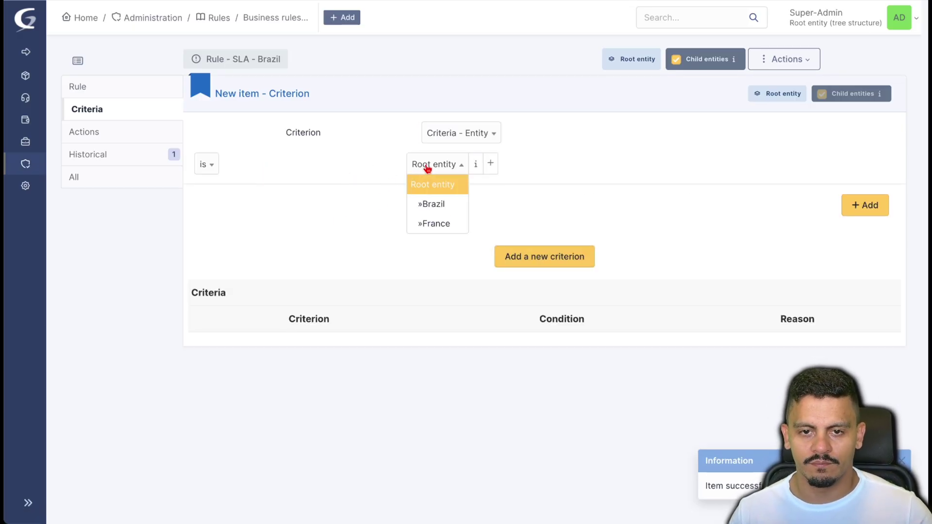
pyautogui.click(436, 204)
pyautogui.click(407, 164)
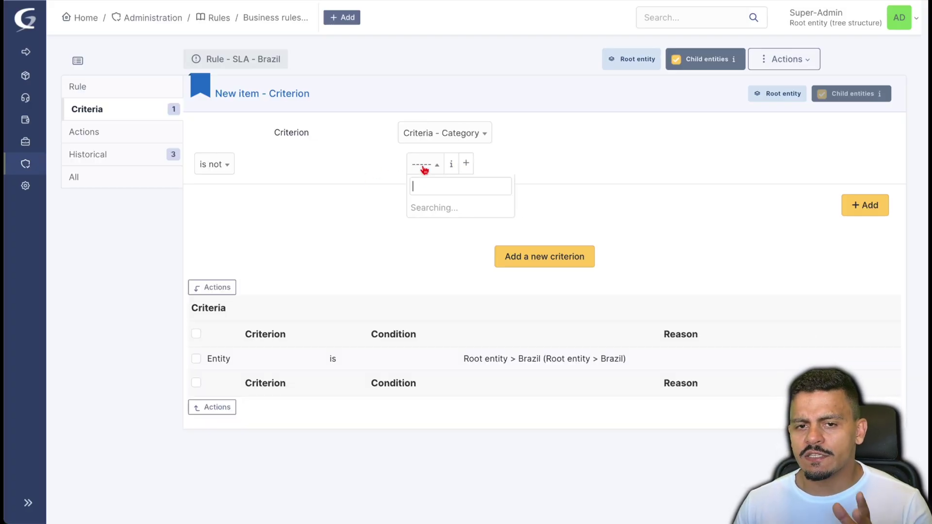
pyautogui.click(436, 222)
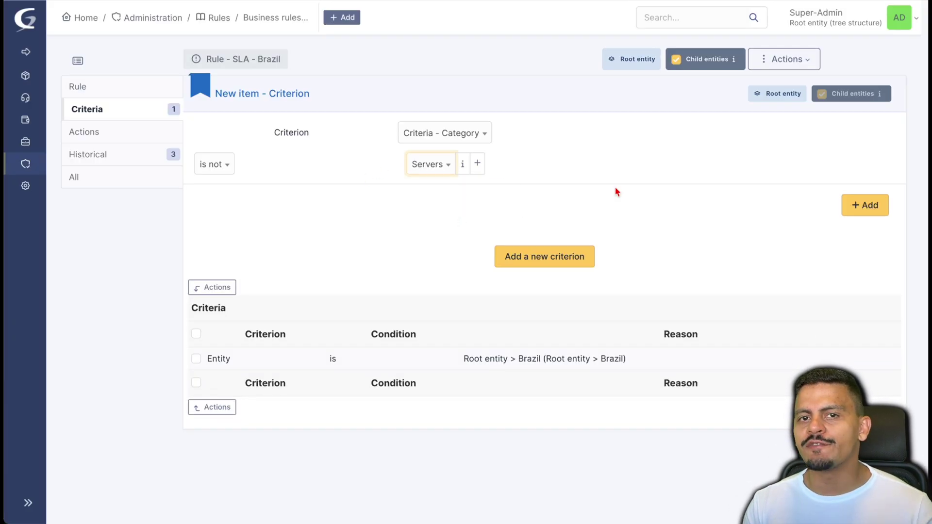
# Save the Category criterion and add an SLA Time to own action assigning TTO - 4 hours in Brazil.
pyautogui.click(129, 138)
pyautogui.click(564, 137)
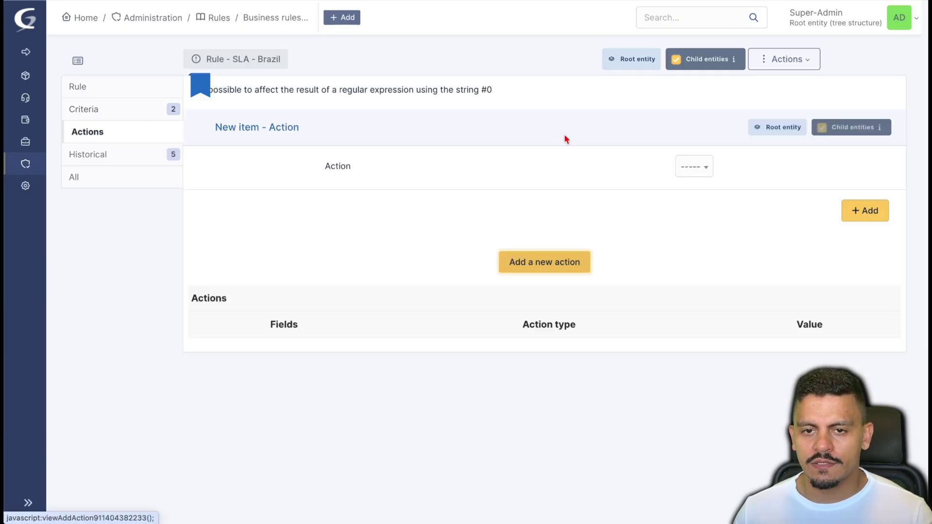
pyautogui.click(694, 165)
pyautogui.write('s')
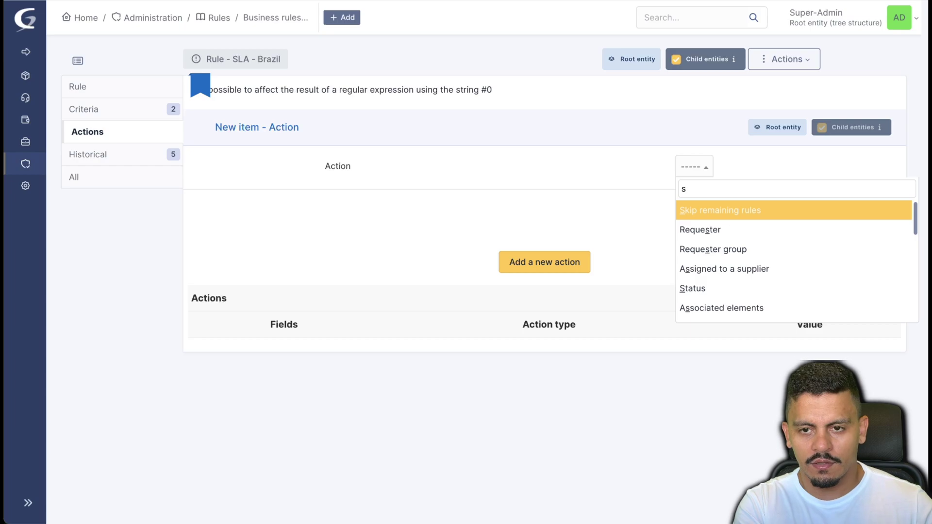
pyautogui.press('BackSpace')
pyautogui.write('time to')
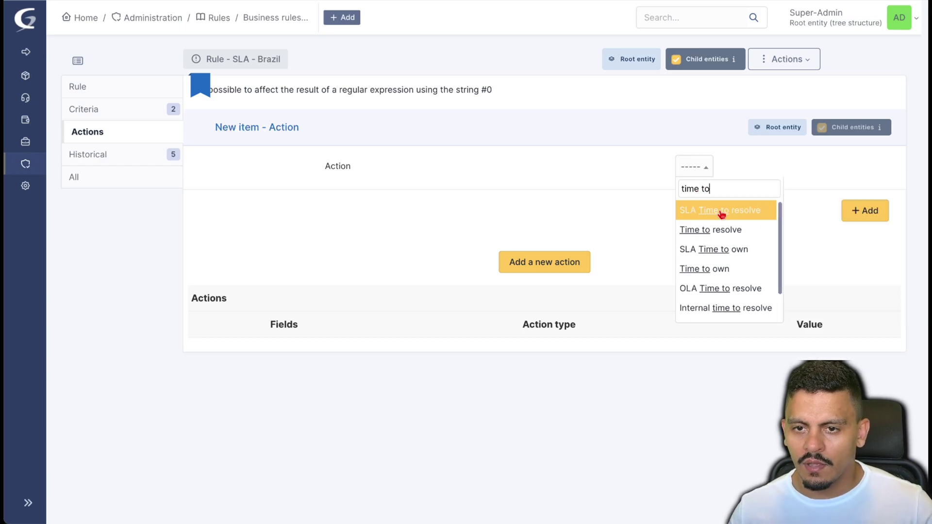
pyautogui.click(723, 249)
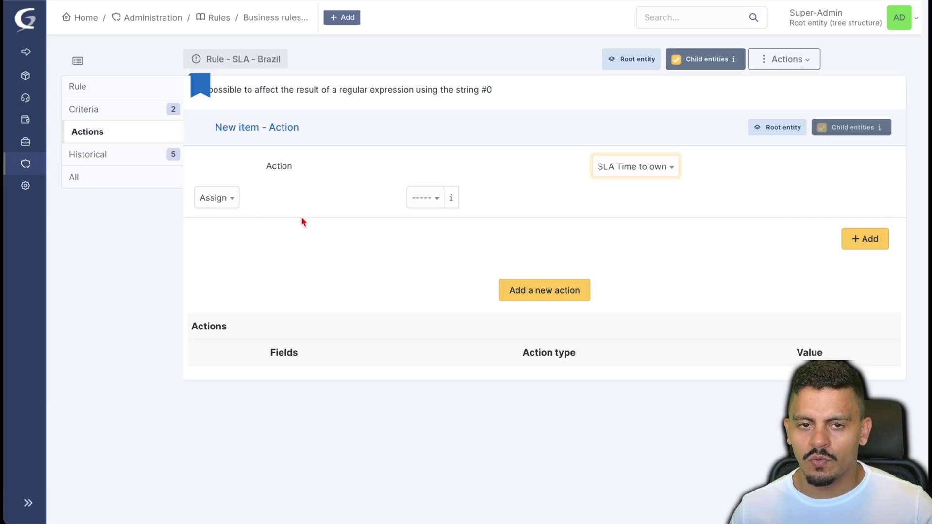
pyautogui.click(227, 205)
pyautogui.click(414, 200)
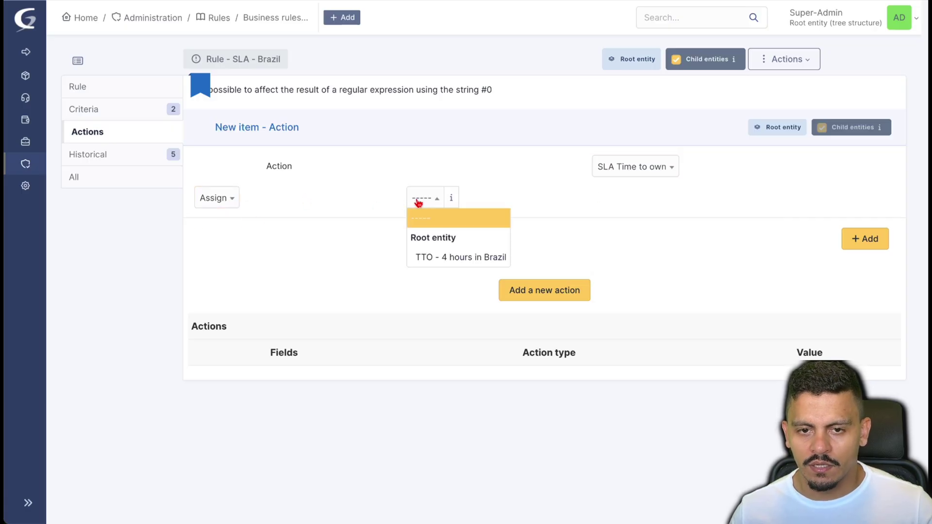
pyautogui.click(461, 255)
pyautogui.click(872, 238)
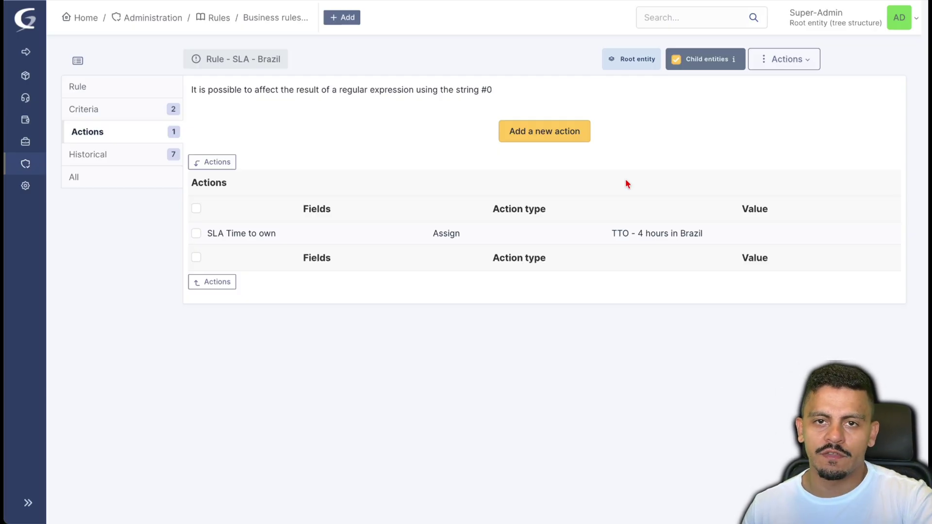
# Add an SLA Time to resolve action assigning TTR - 5 Days in Brazil.
pyautogui.click(544, 131)
pyautogui.click(705, 169)
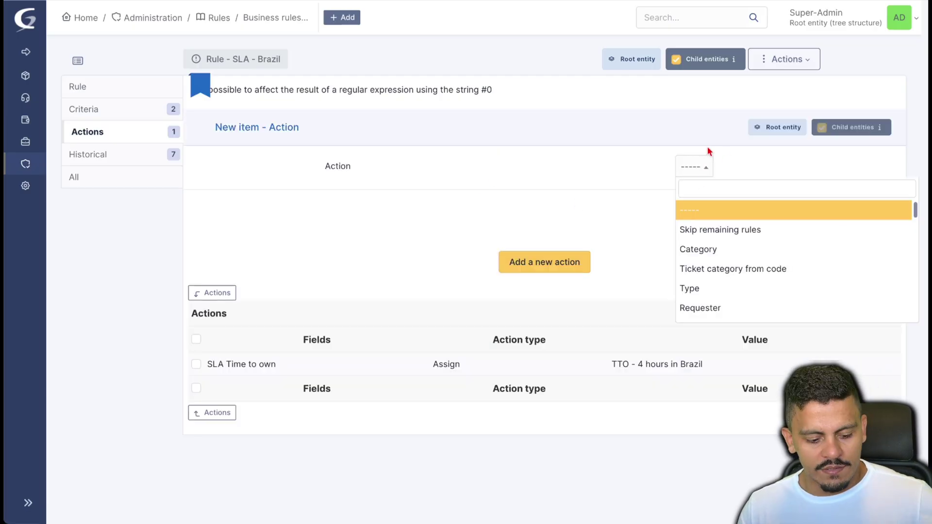
pyautogui.write('sla')
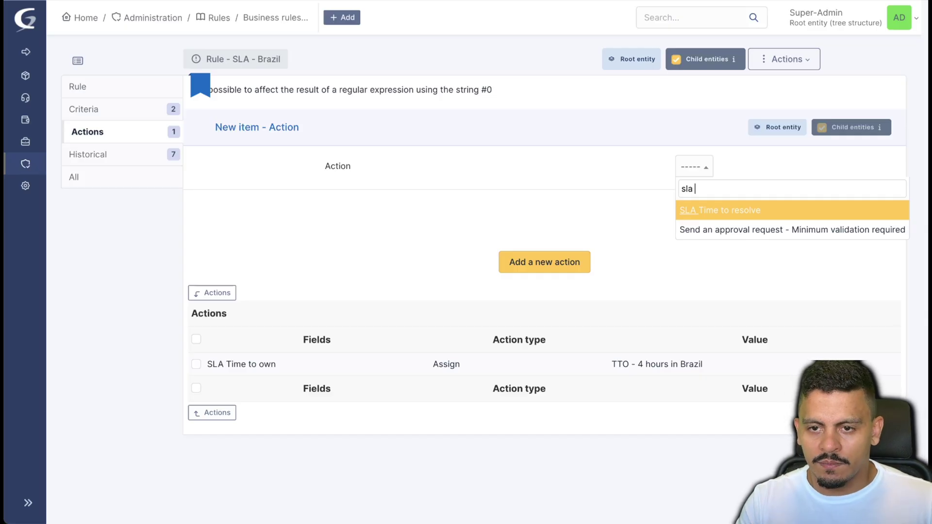
pyautogui.press('Return')
pyautogui.click(423, 199)
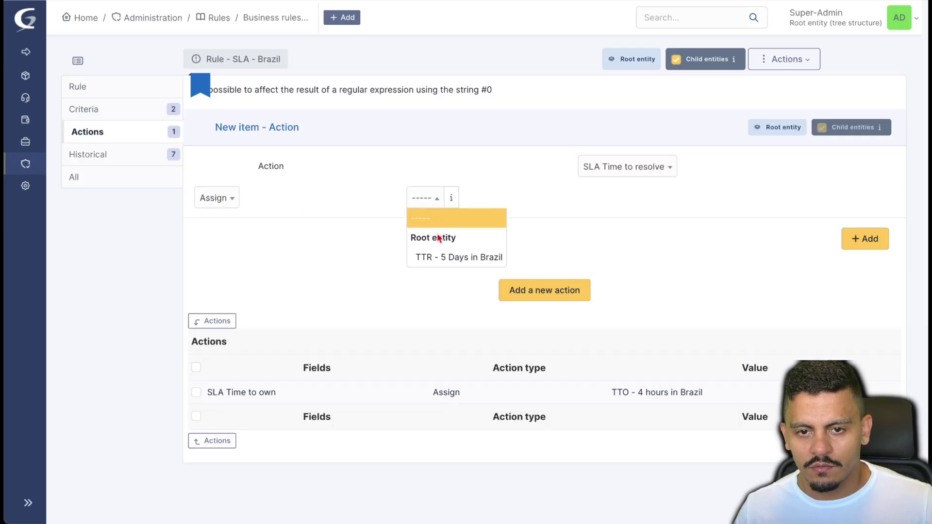
pyautogui.click(442, 256)
pyautogui.click(864, 239)
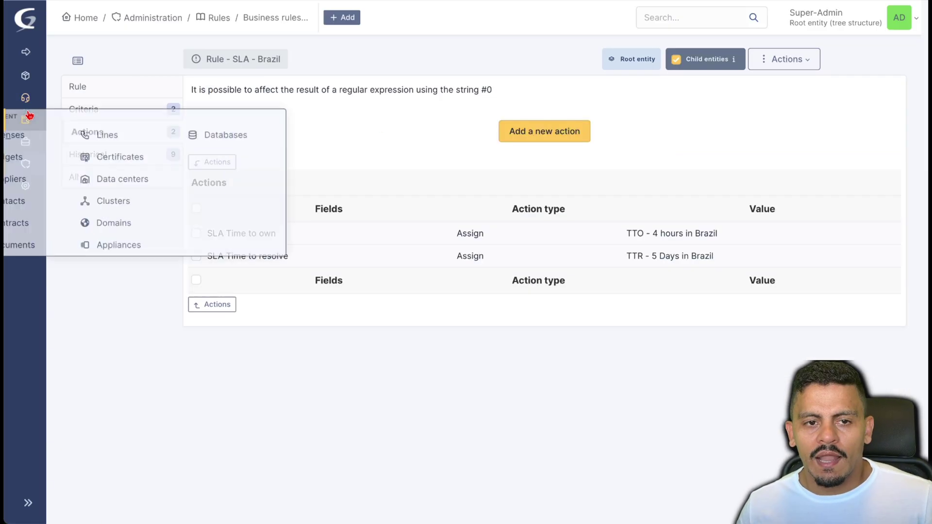
# Set the test ticket's entity to Root entity > Brazil and choose the Servers category.
pyautogui.moveTo(27, 98)
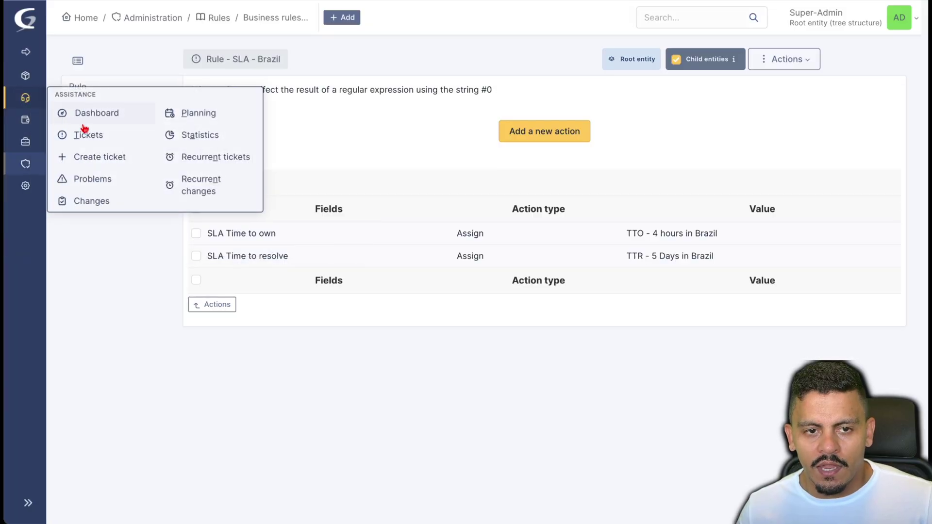
pyautogui.click(804, 97)
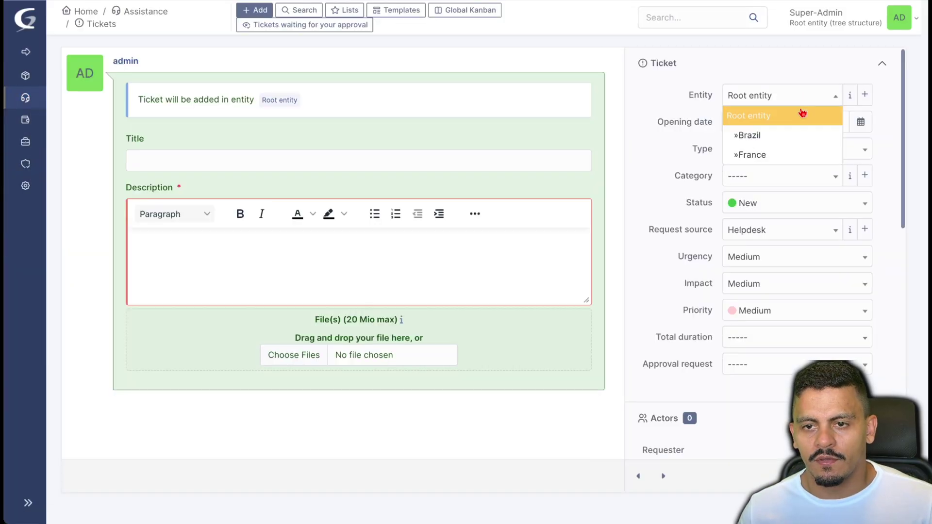
pyautogui.click(788, 136)
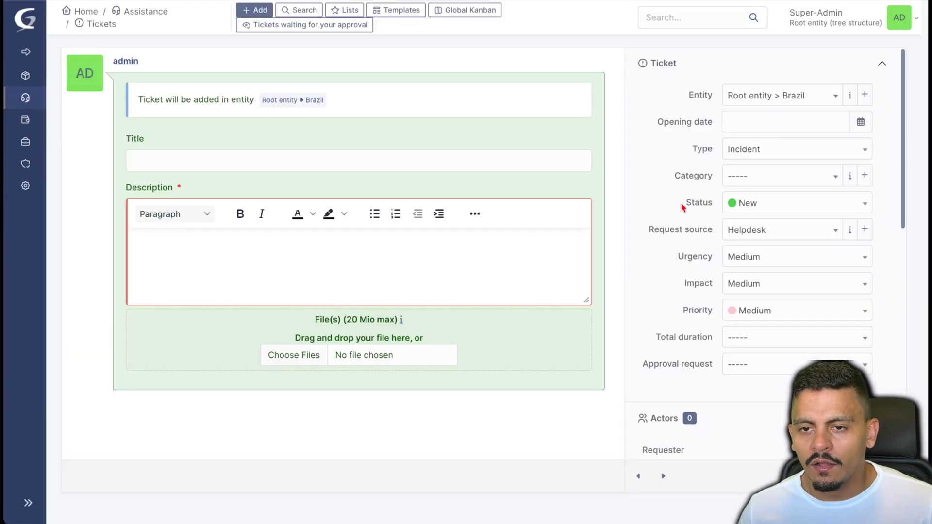
pyautogui.click(776, 175)
pyautogui.click(752, 235)
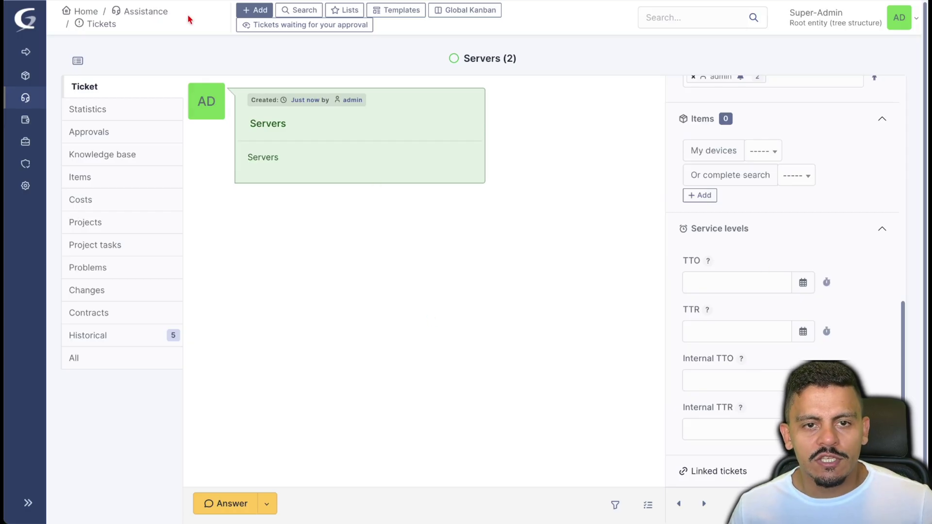
# Create a ticket titled 'Not servers' in the Brazil entity and submit it.
pyautogui.click(248, 12)
pyautogui.write('N')
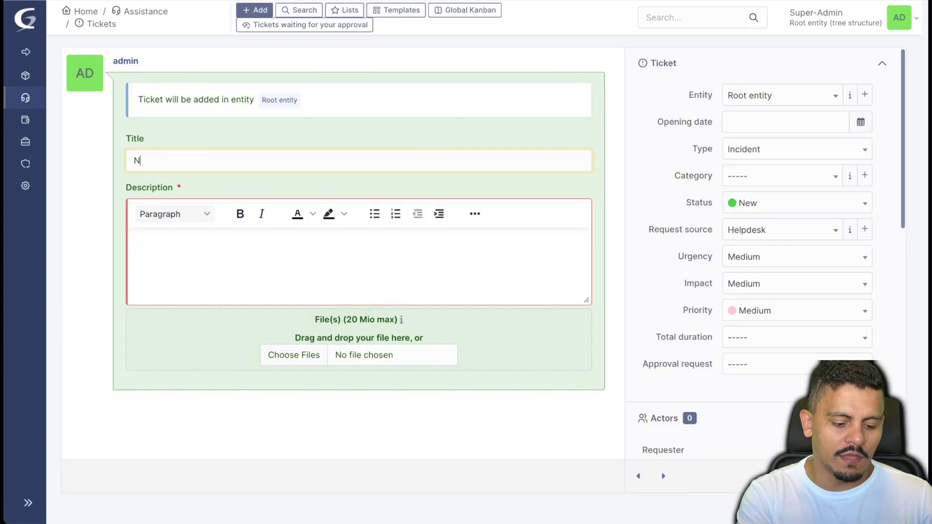
pyautogui.write('ot servers')
pyautogui.click(731, 153)
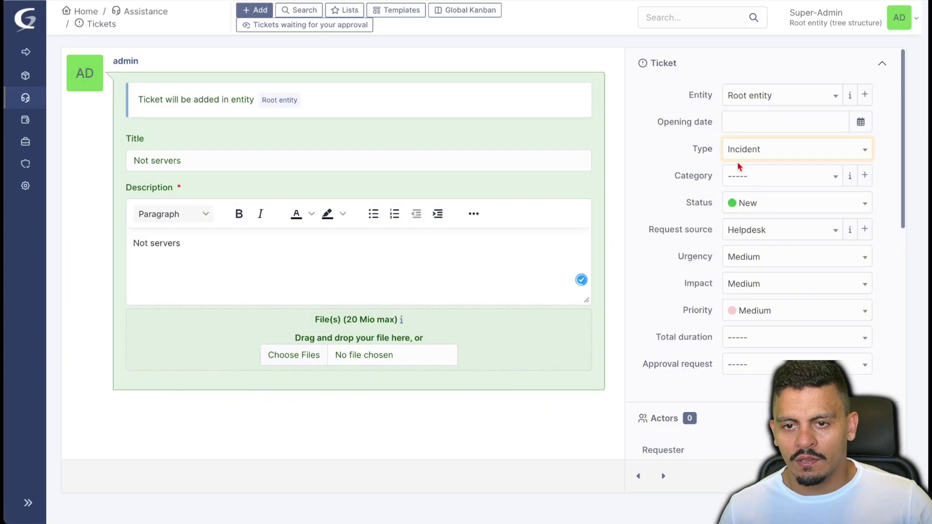
pyautogui.click(736, 101)
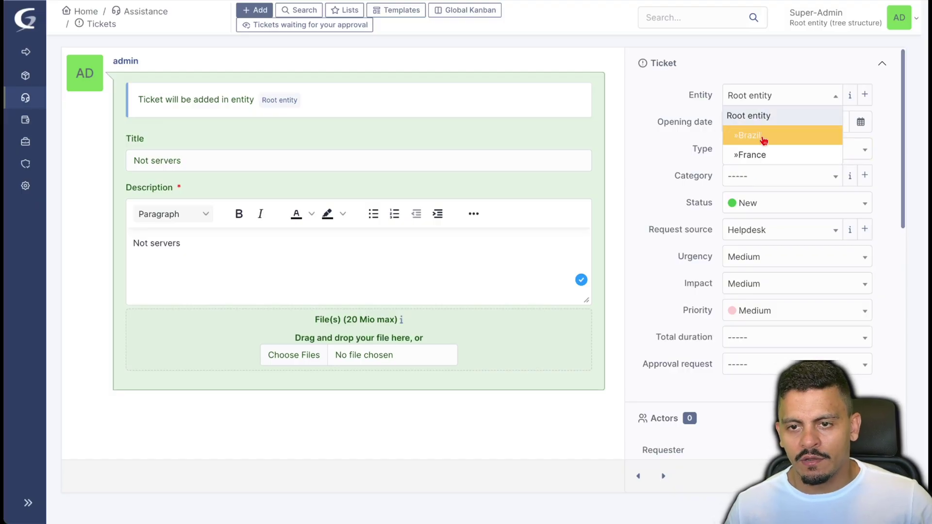
pyautogui.click(766, 139)
pyautogui.scroll(-10, 776, 345)
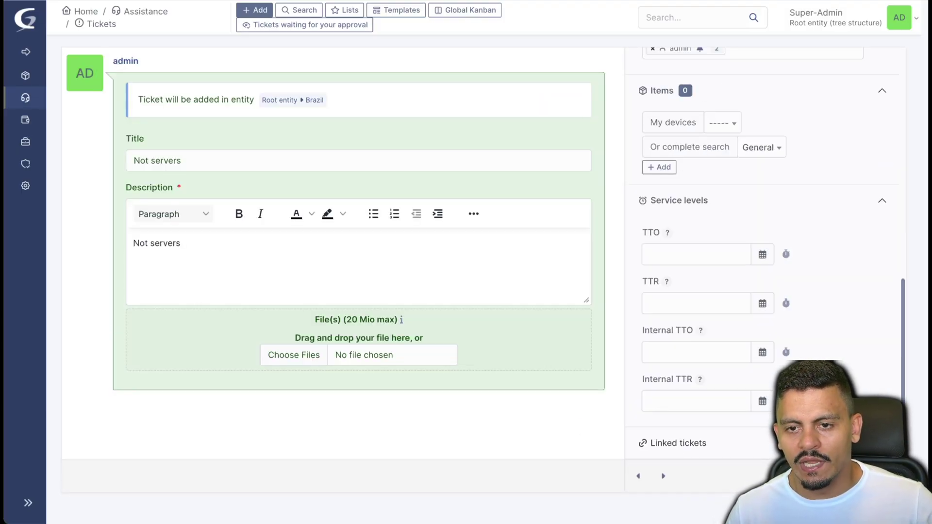
pyautogui.click(825, 476)
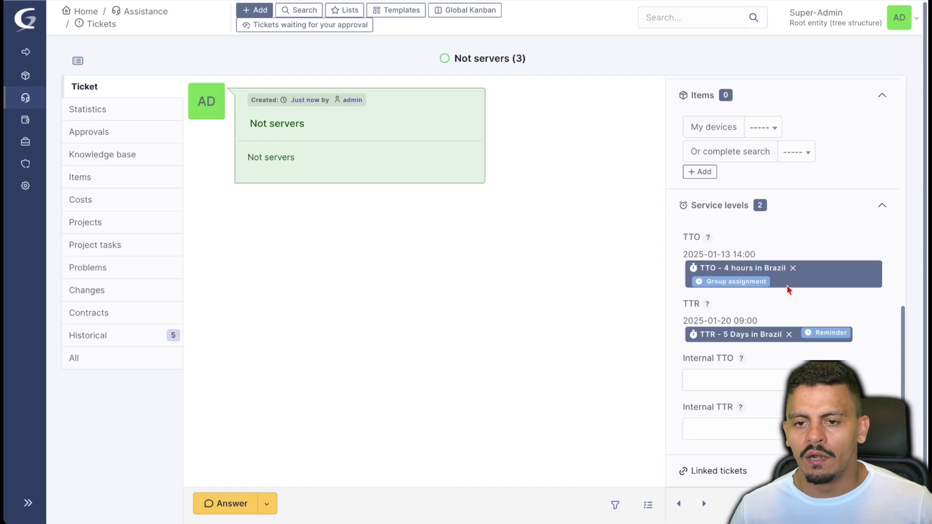